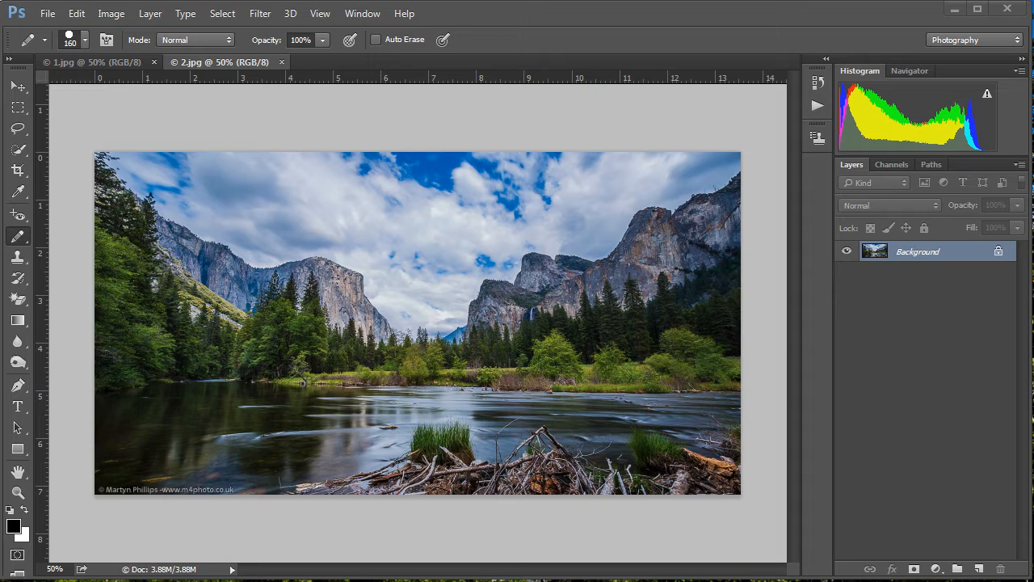
Create a new action set named Twirl.
left_click(814, 108)
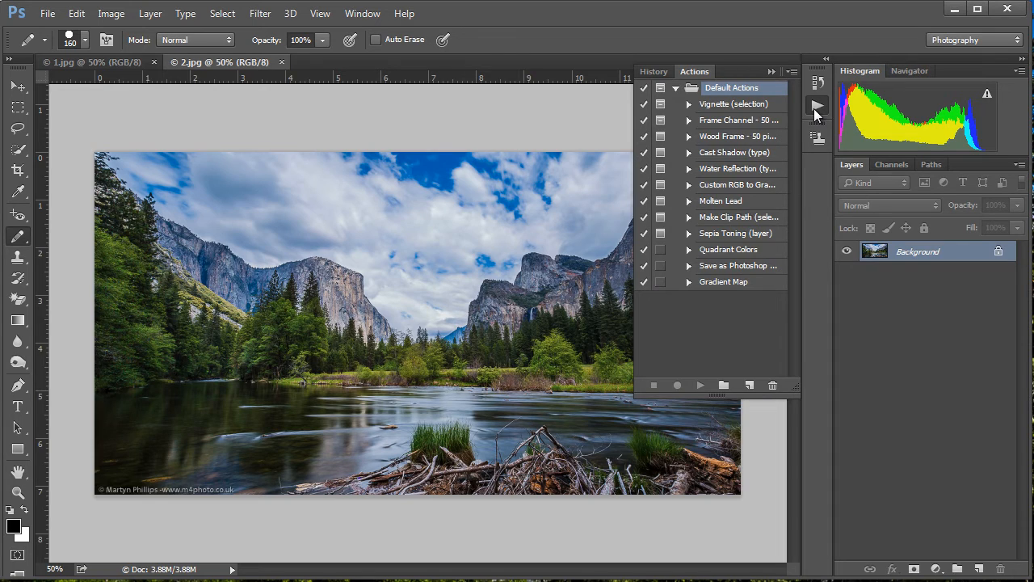
left_click(723, 386)
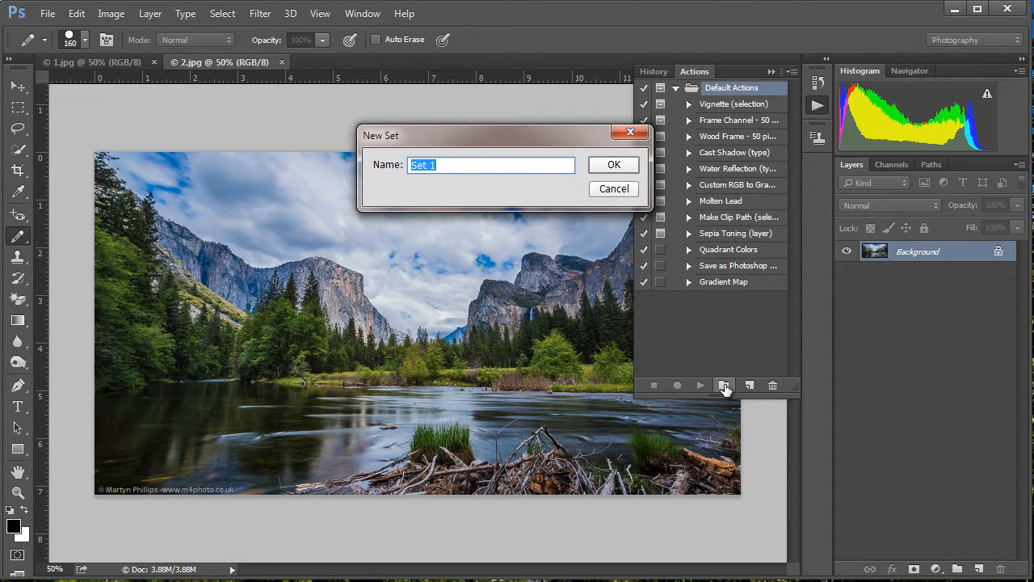
type("Twirl")
left_click(627, 166)
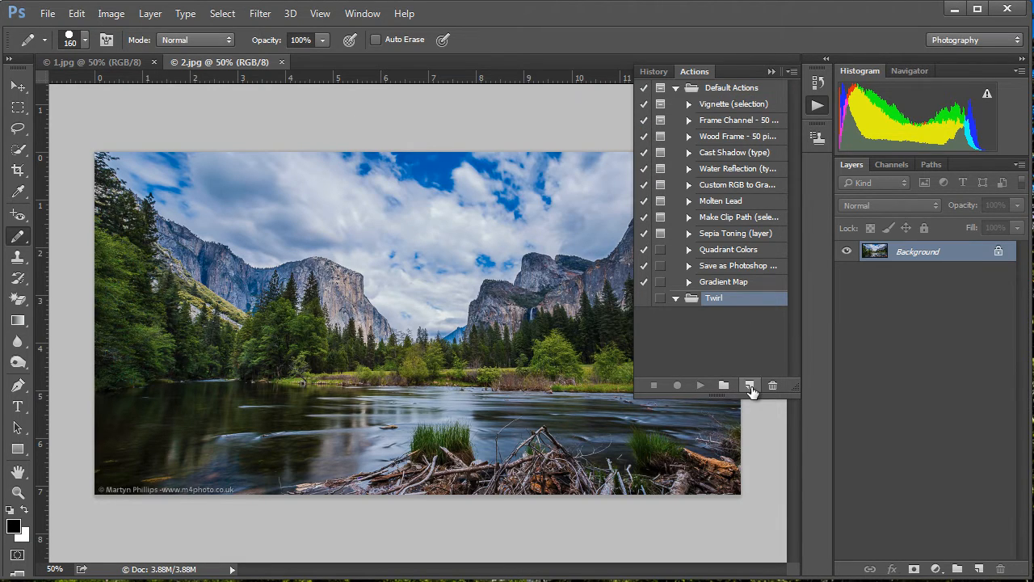
Create an action named Twirl in the Twirl set with function key F9 and colour Red, and start recording it.
left_click(749, 386)
type("Twirl")
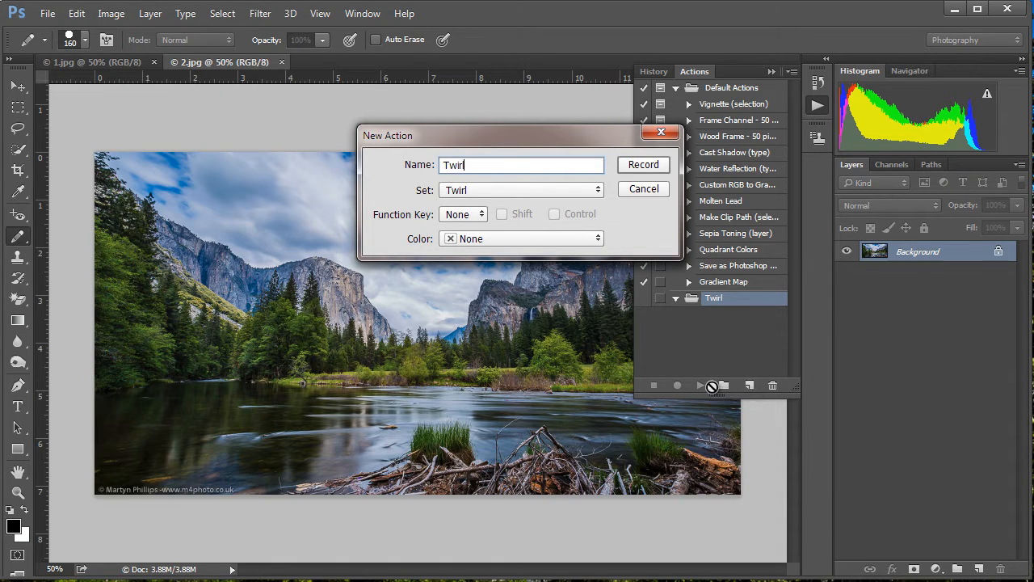
left_click(456, 216)
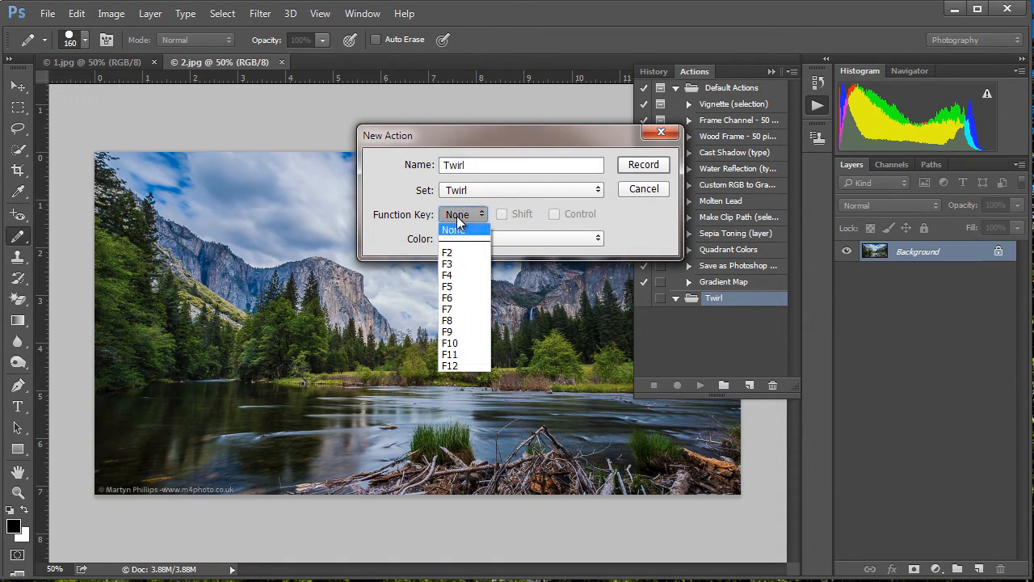
left_click(457, 331)
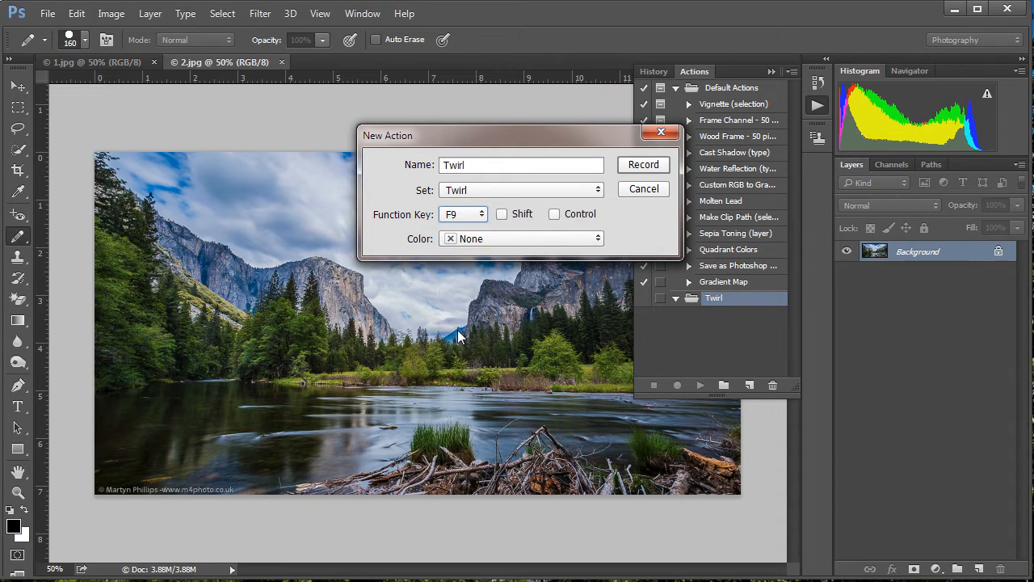
left_click(501, 214)
left_click(554, 214)
left_click(501, 214)
left_click(553, 215)
left_click(489, 239)
left_click(477, 284)
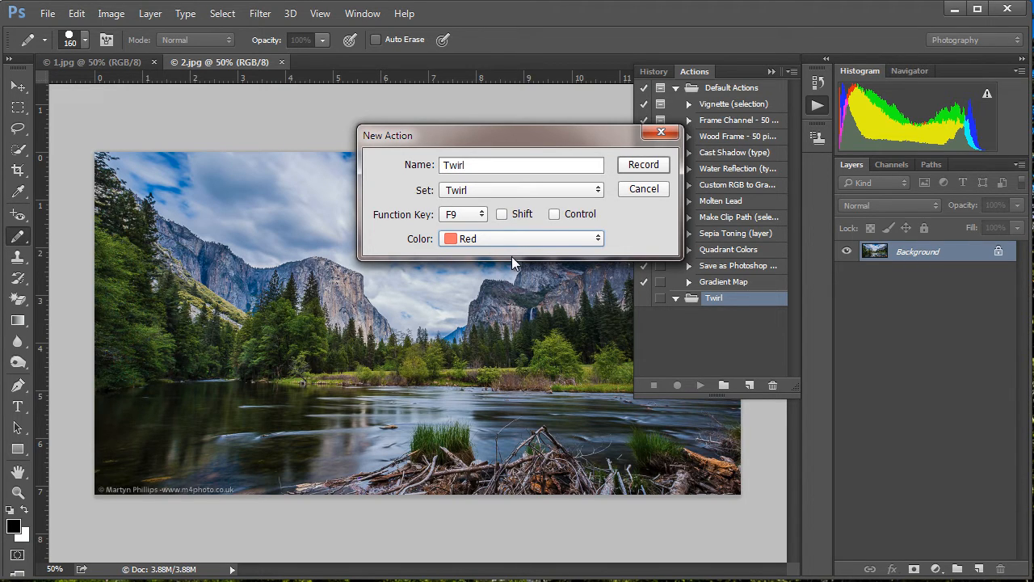
left_click(638, 164)
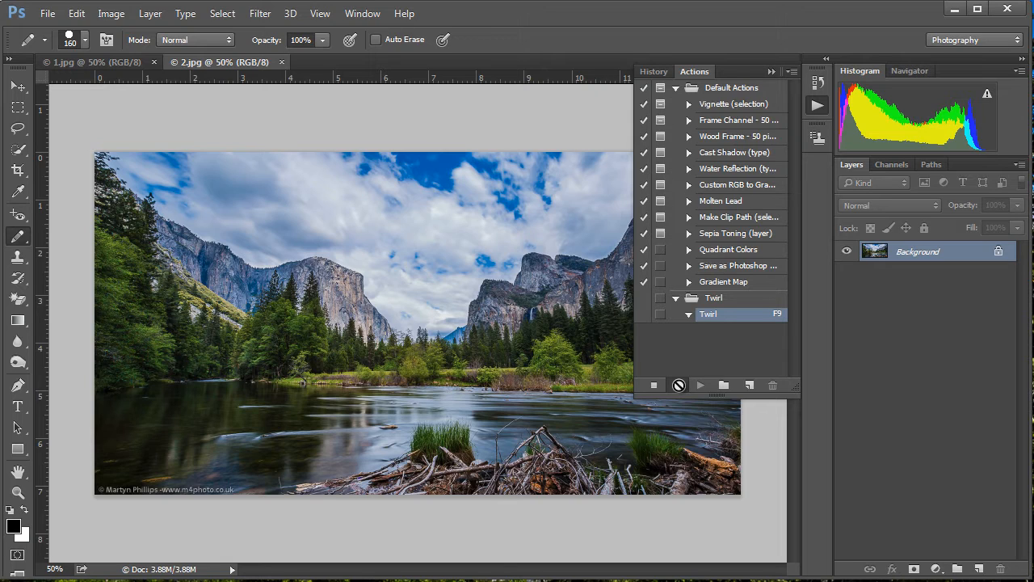
left_click(679, 385)
Apply the Mezzotint filter to the Background layer with the Medium Lines type.
left_click(260, 14)
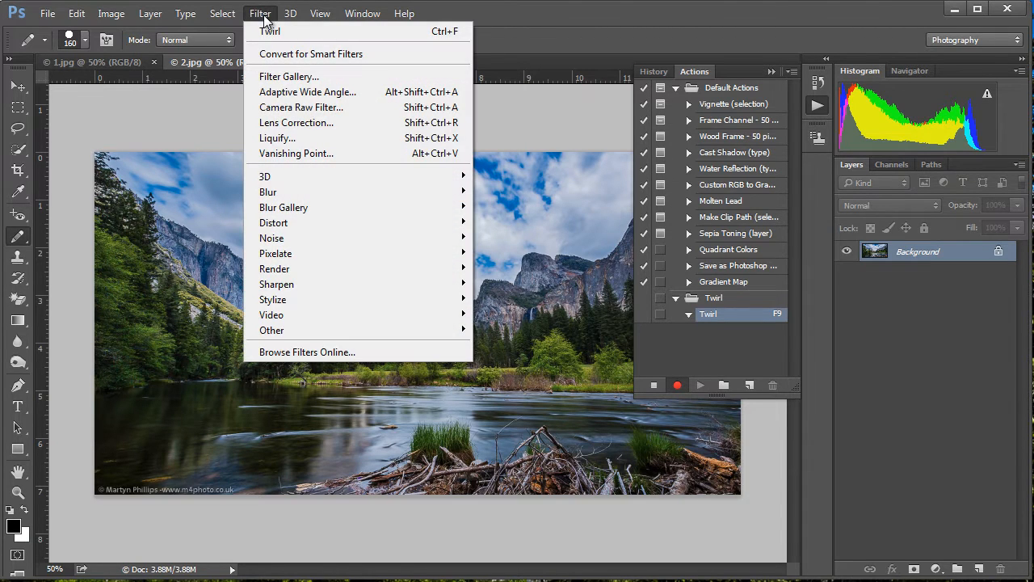
mouse_move(290, 252)
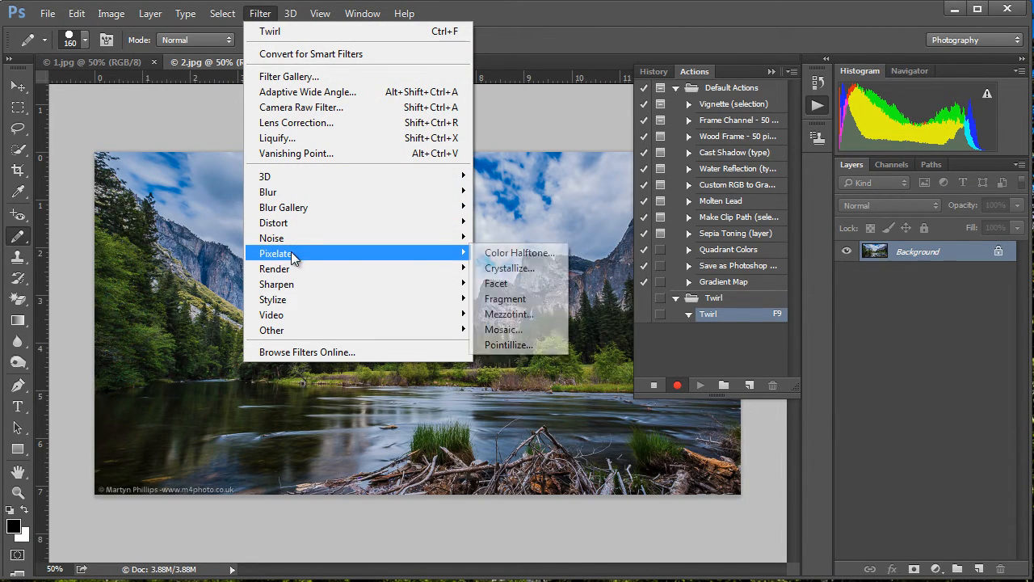
left_click(517, 314)
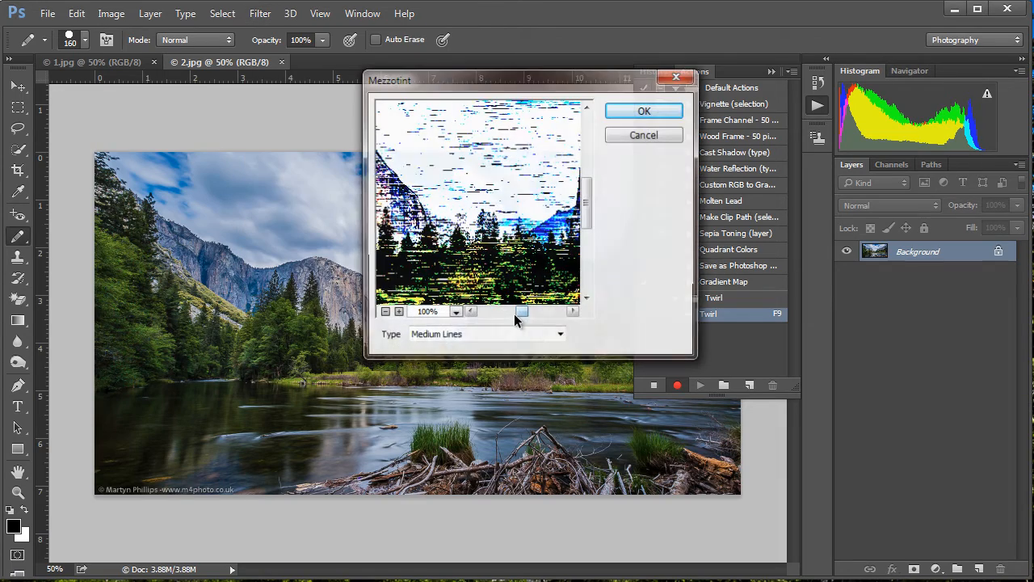
left_click(639, 111)
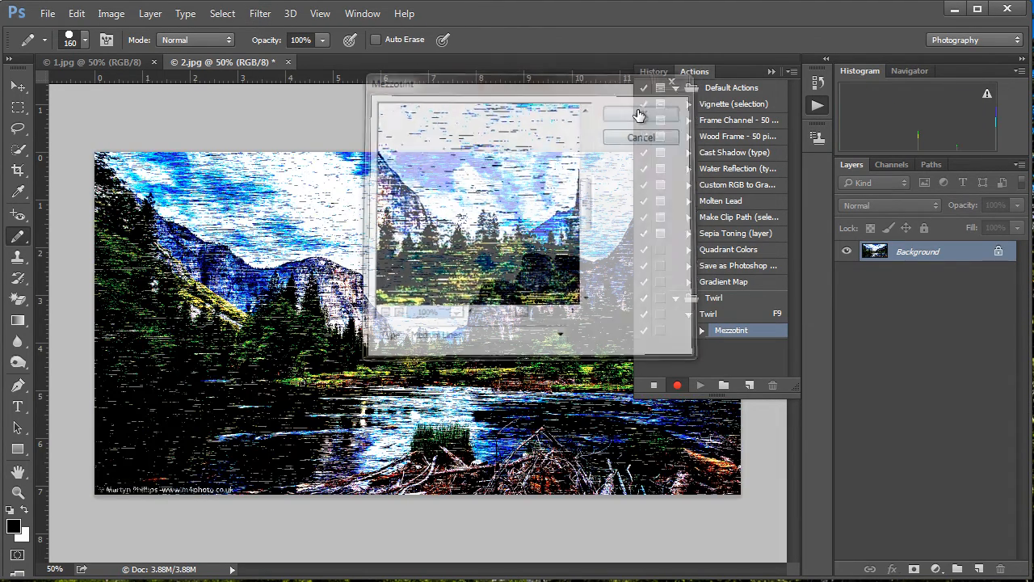
Apply a Radial Blur to the image with amount 100, Zoom method and Best quality.
left_click(259, 16)
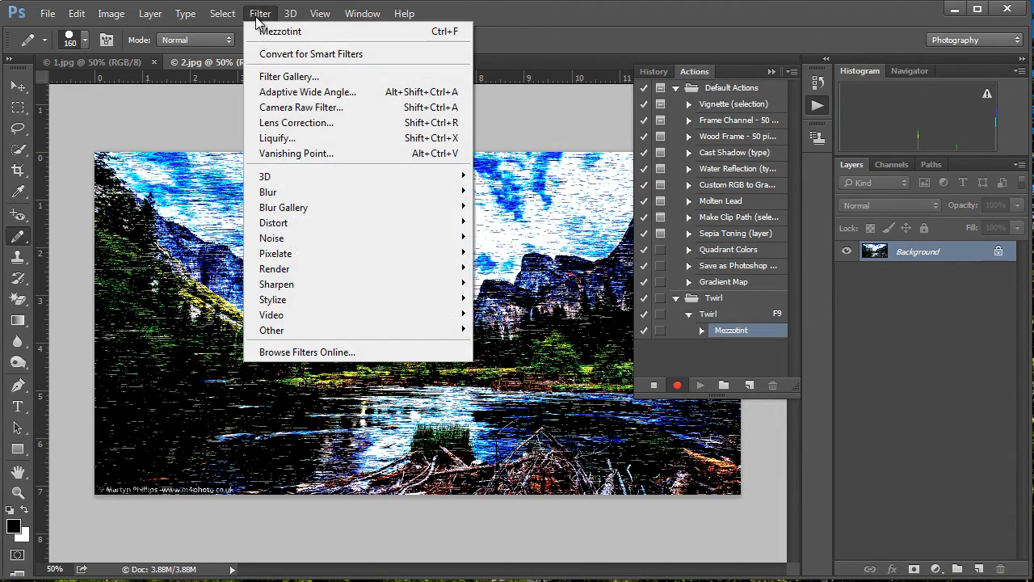
mouse_move(284, 192)
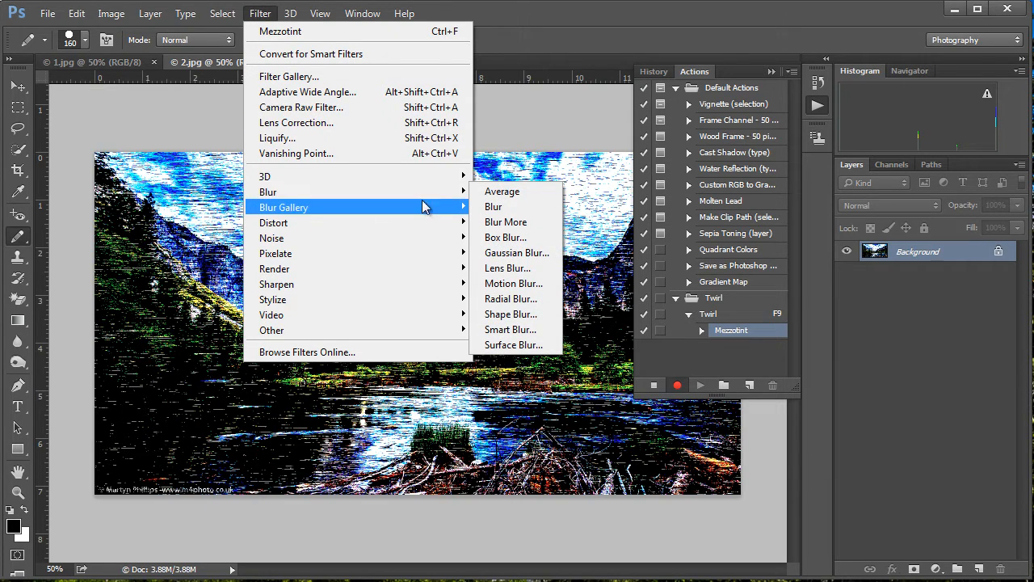
left_click(505, 298)
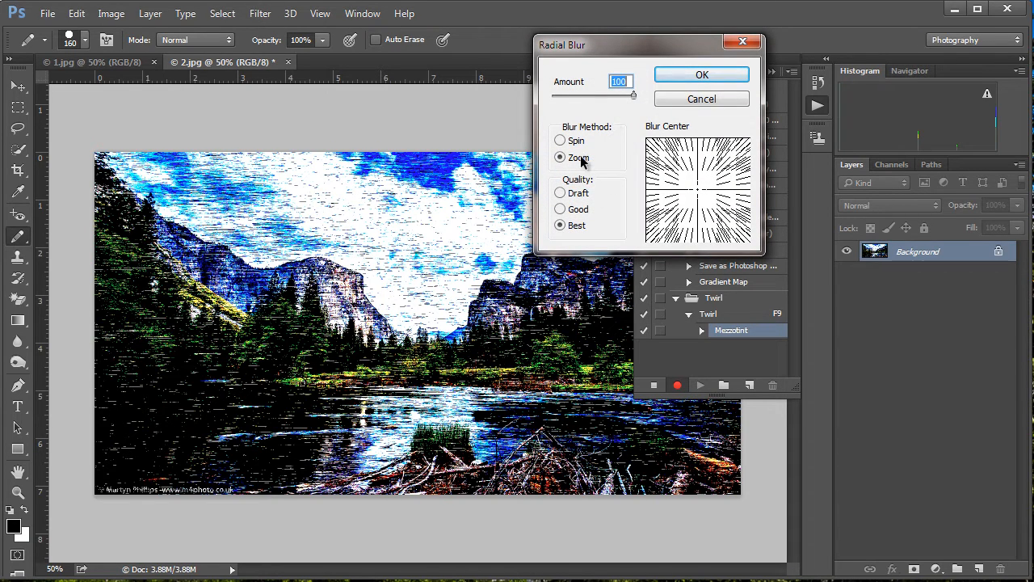
left_click(683, 77)
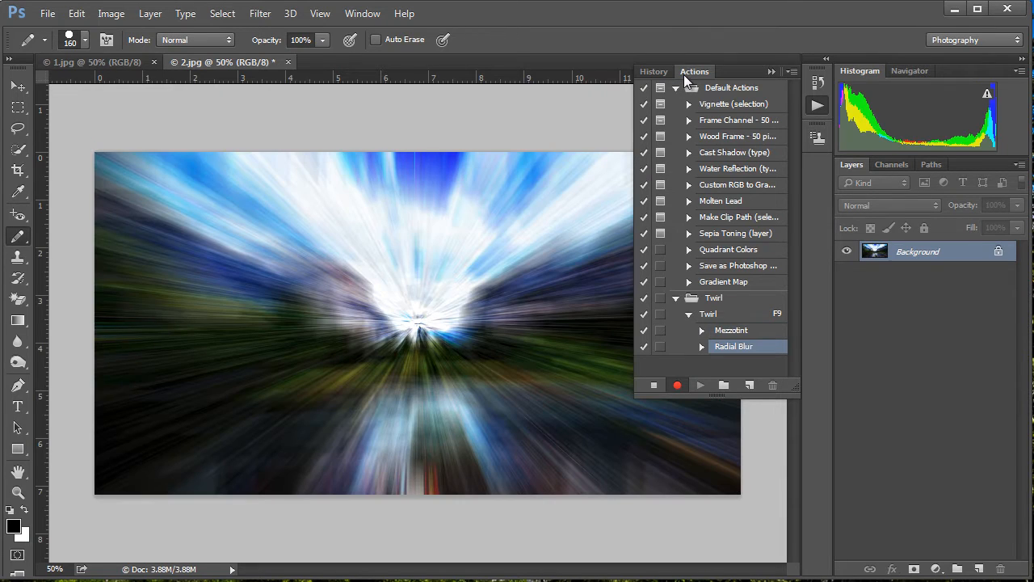
Reapply the same Radial Blur to the image two more times.
left_click(259, 15)
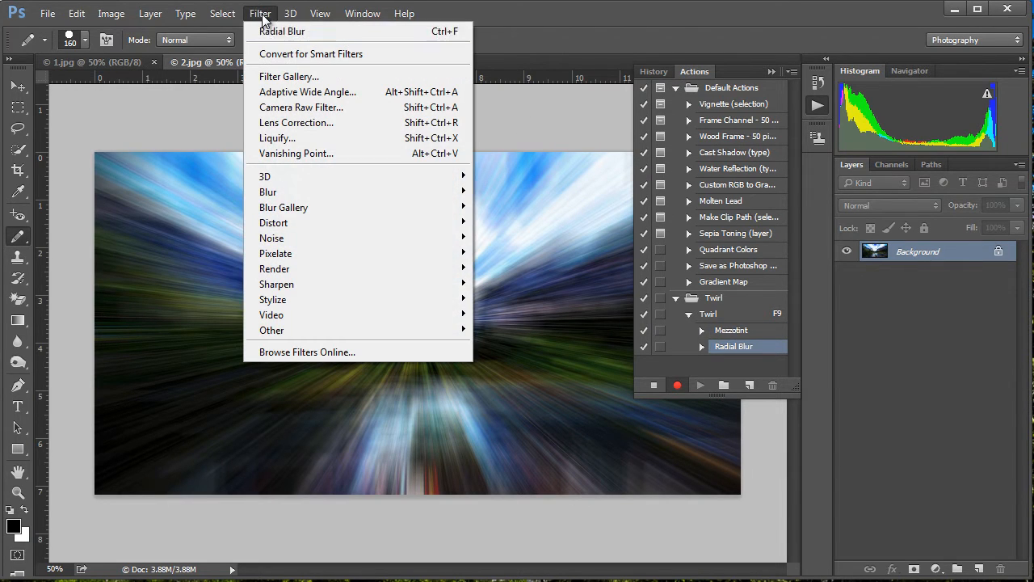
left_click(281, 33)
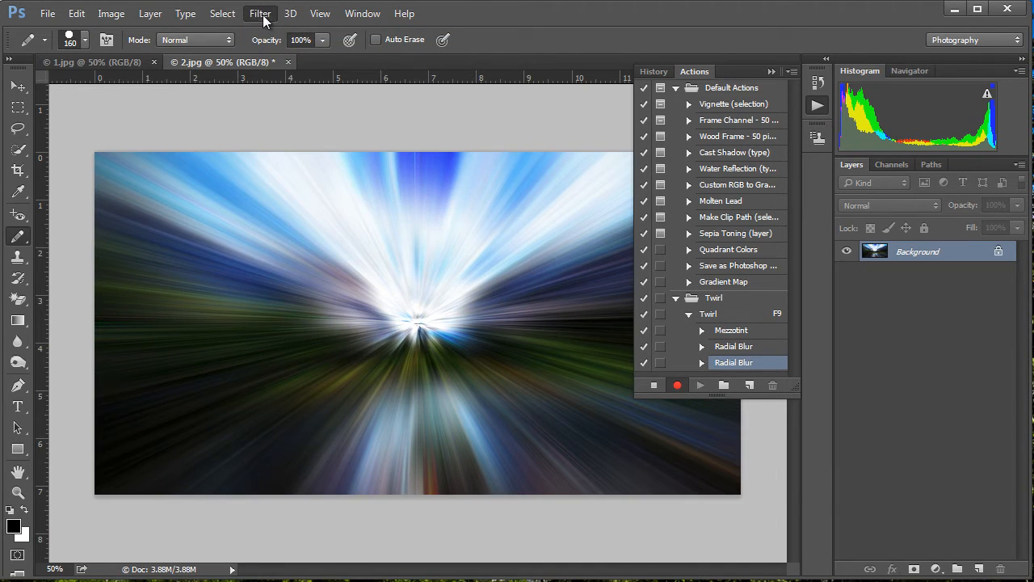
left_click(262, 15)
left_click(277, 33)
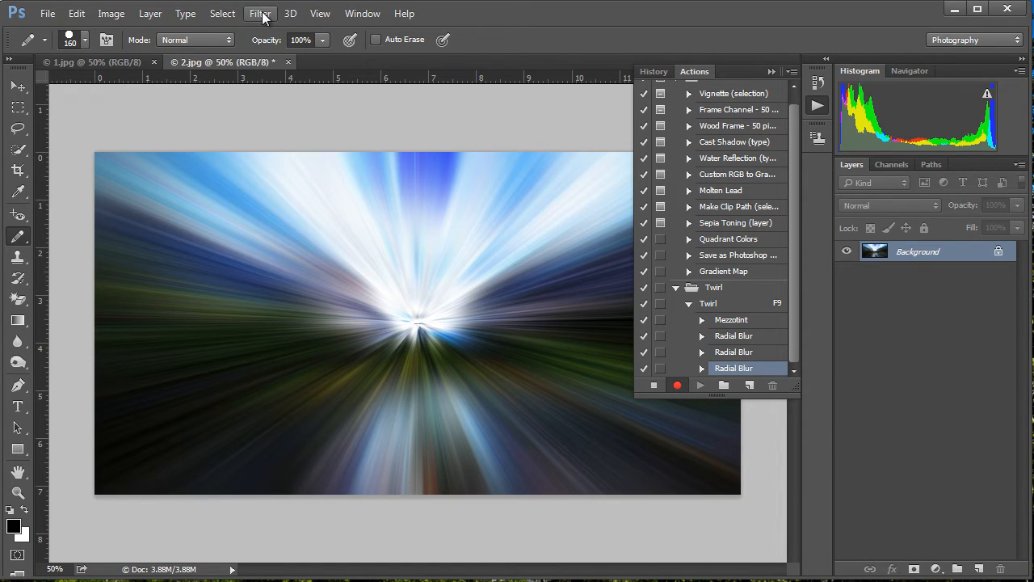
Duplicate the Background layer as Background copy within 2.jpg.
right_click(910, 253)
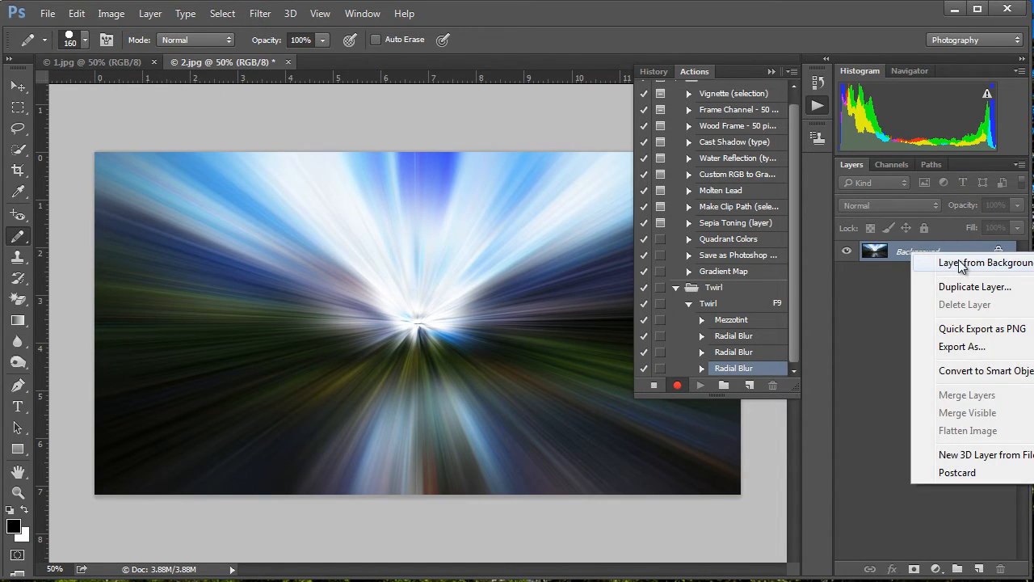
left_click(960, 289)
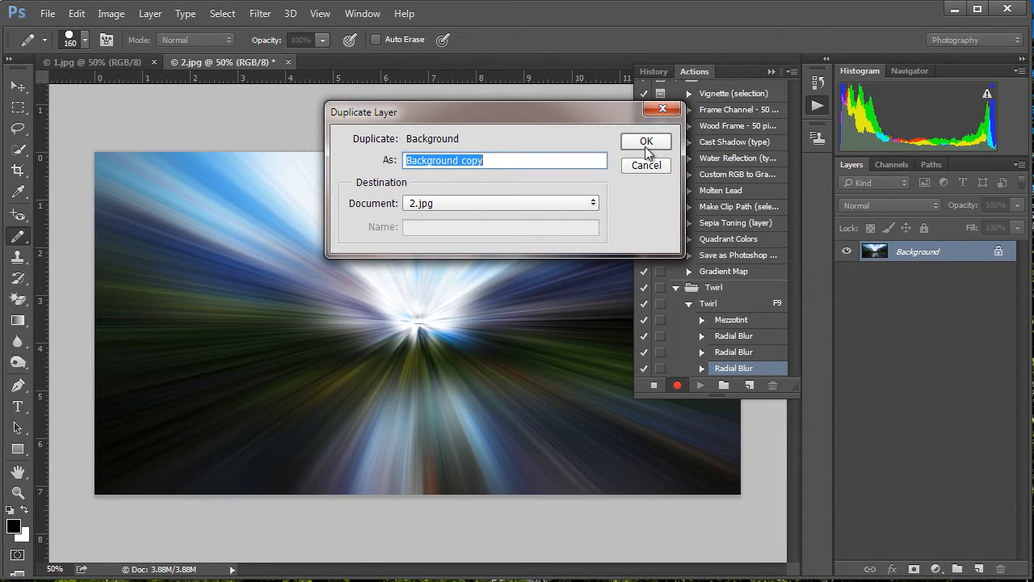
left_click(646, 144)
Apply the Twirl distortion to the original Background layer with an angle of 80°.
left_click(909, 275)
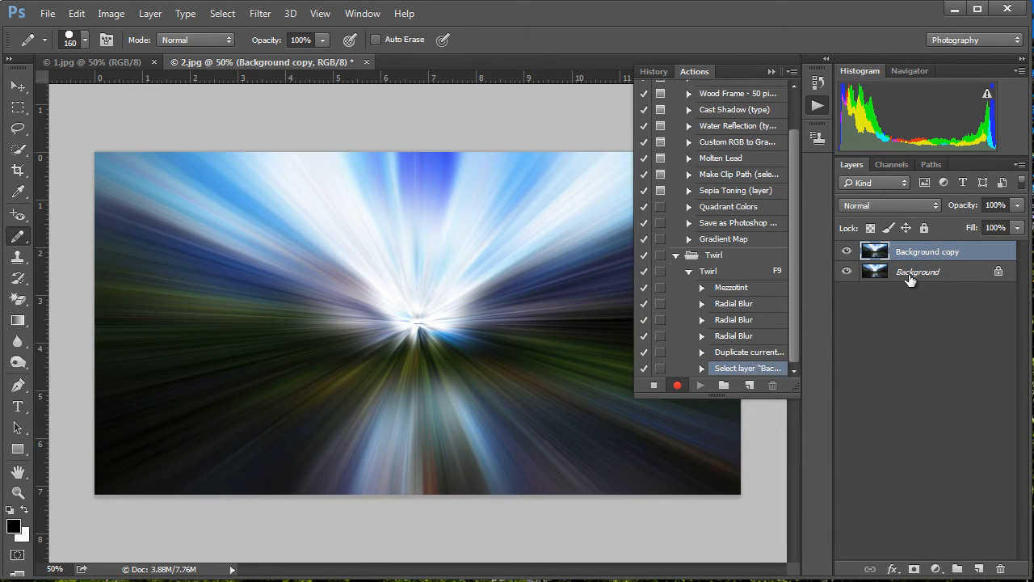
left_click(264, 17)
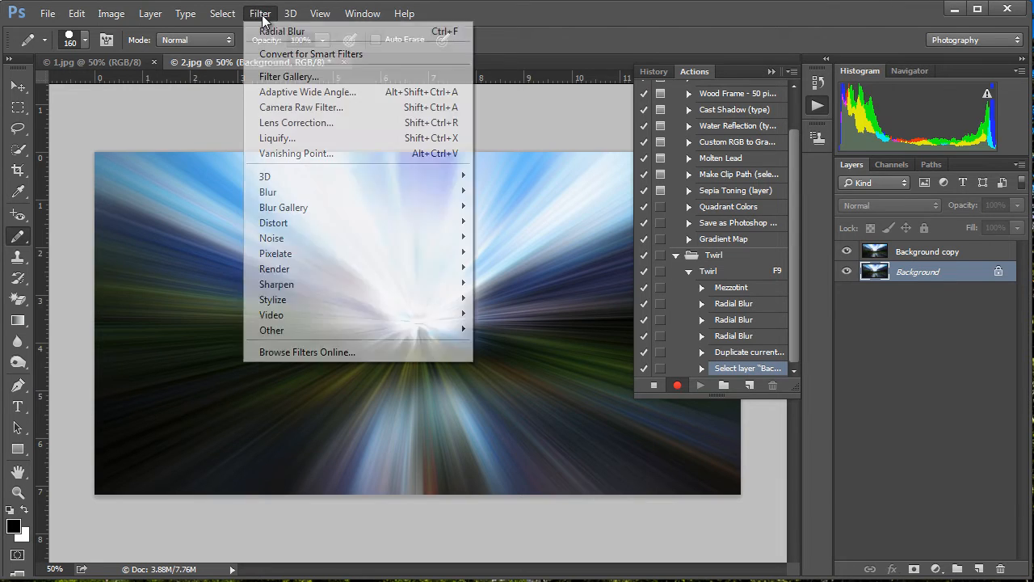
mouse_move(286, 222)
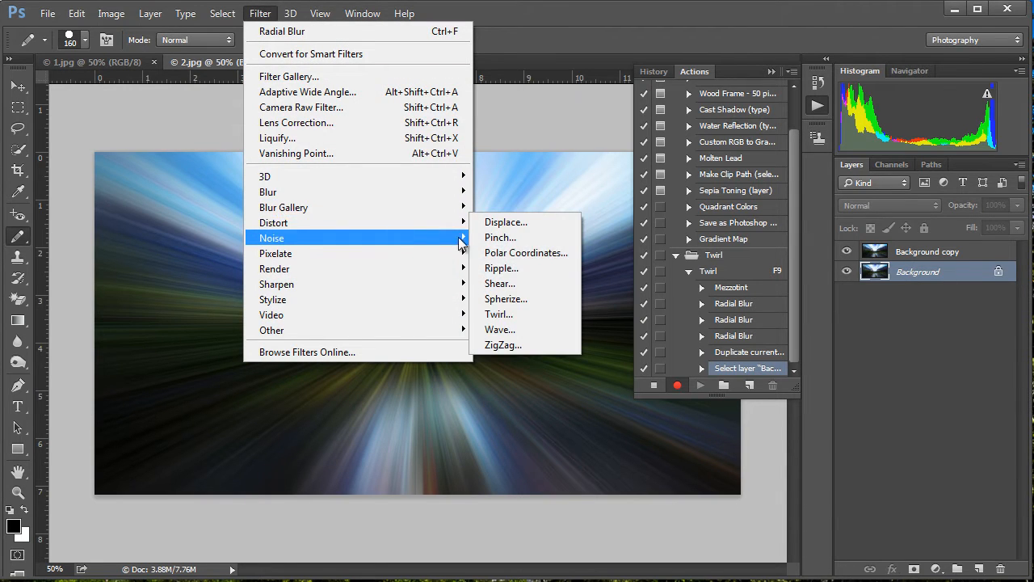
left_click(504, 313)
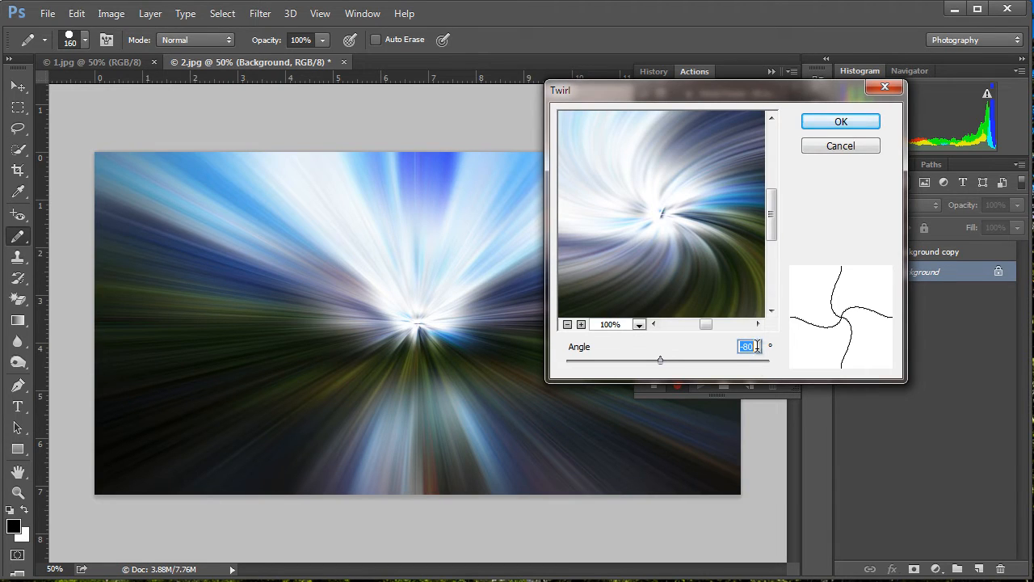
type("80")
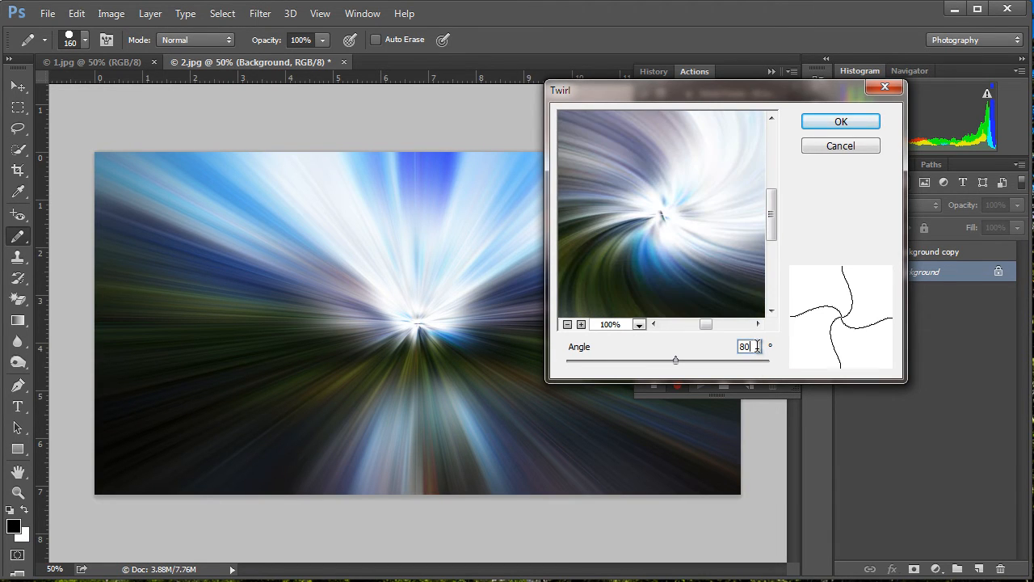
left_click(840, 123)
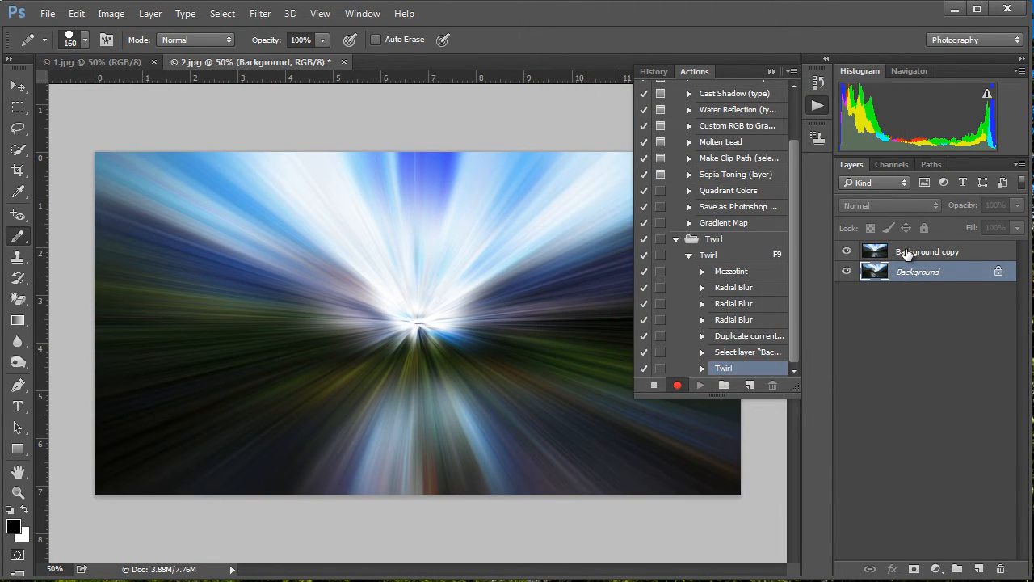
Set the blend mode of the Background copy layer to Lighten in its blending options.
right_click(905, 253)
left_click(975, 14)
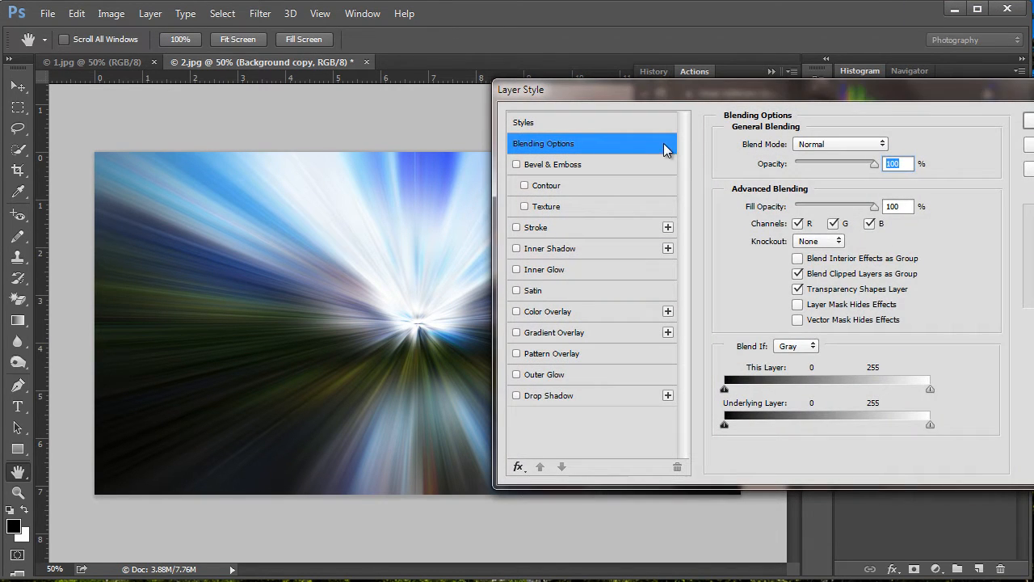
left_click(827, 147)
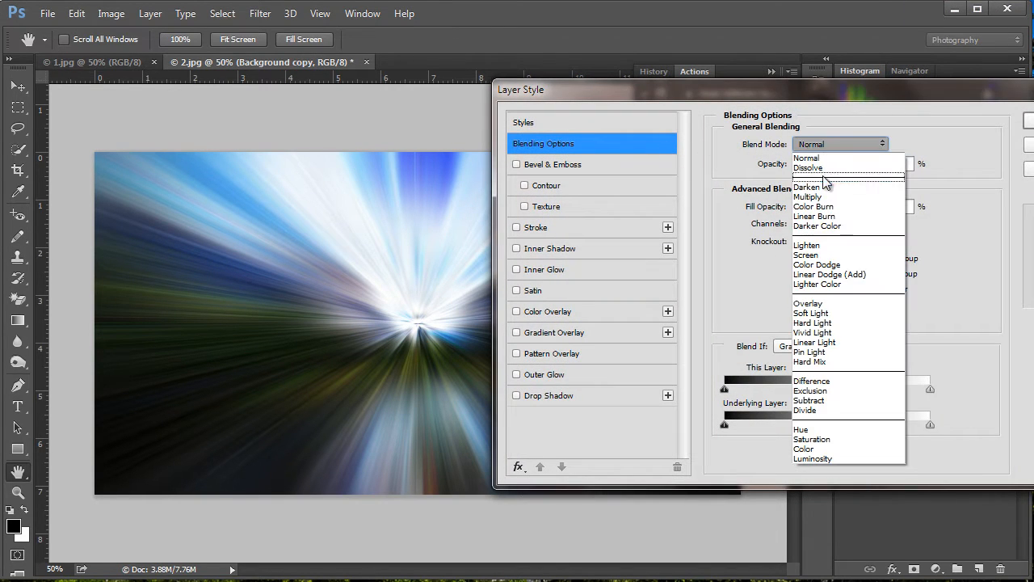
left_click(822, 241)
left_click(1028, 121)
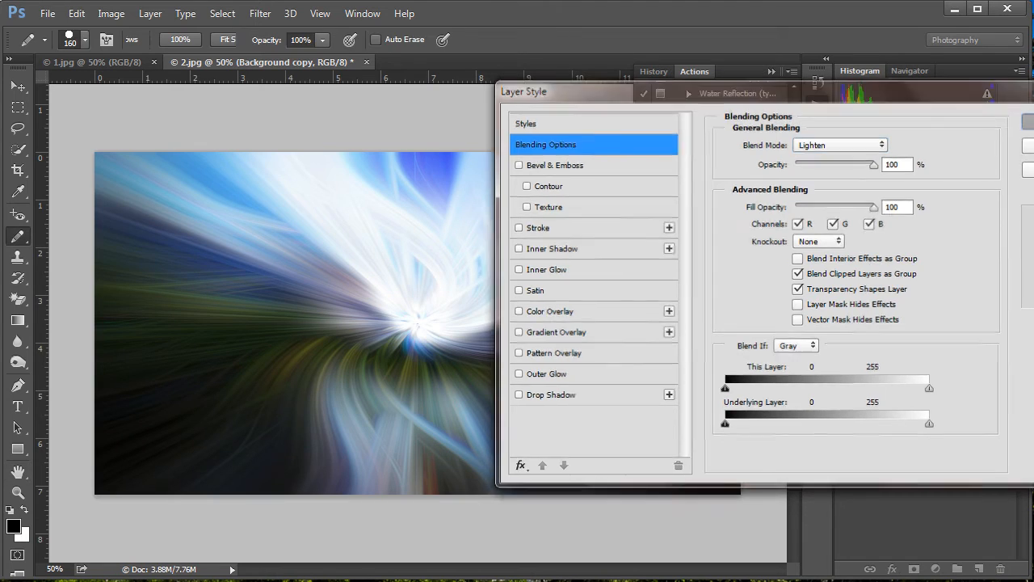
Apply the Twirl distortion to the Background copy layer with an angle of -80°.
left_click(260, 14)
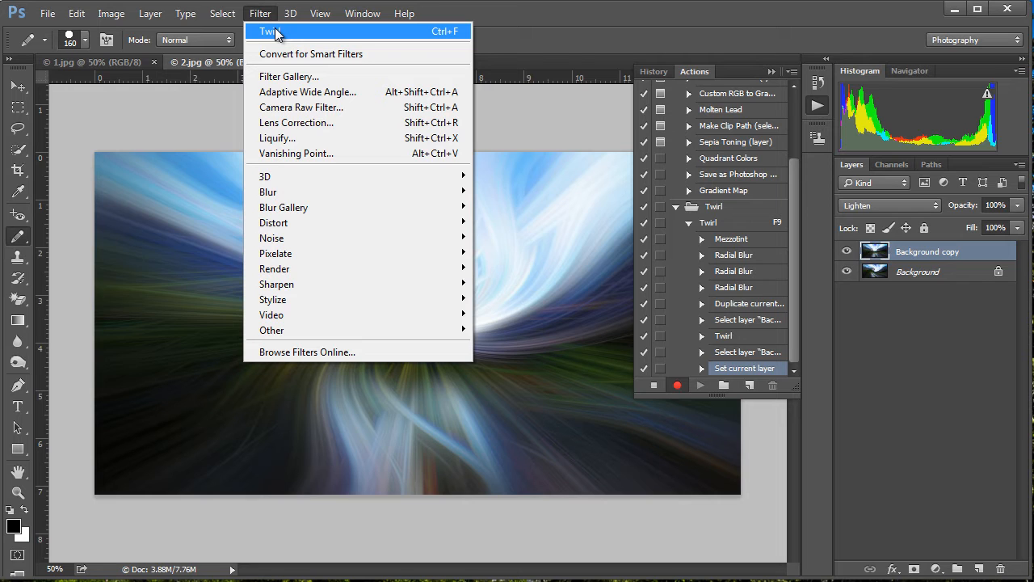
mouse_move(323, 227)
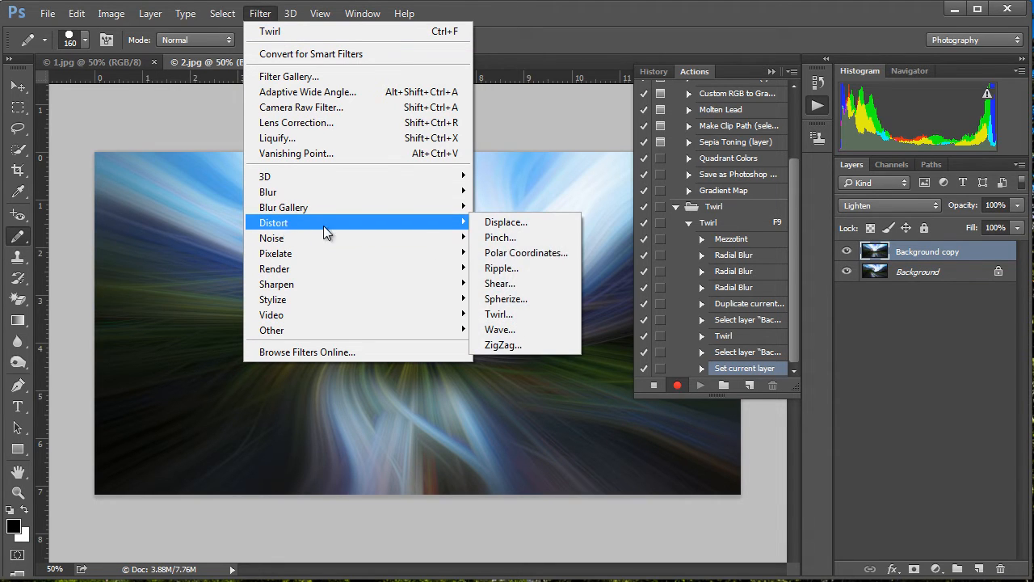
left_click(518, 315)
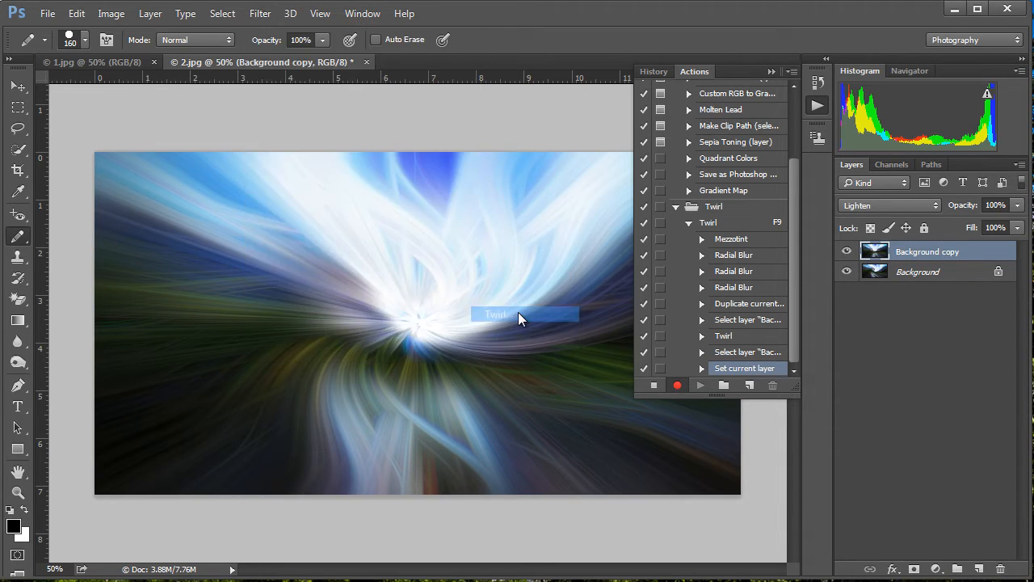
double_click(750, 346)
type("-80")
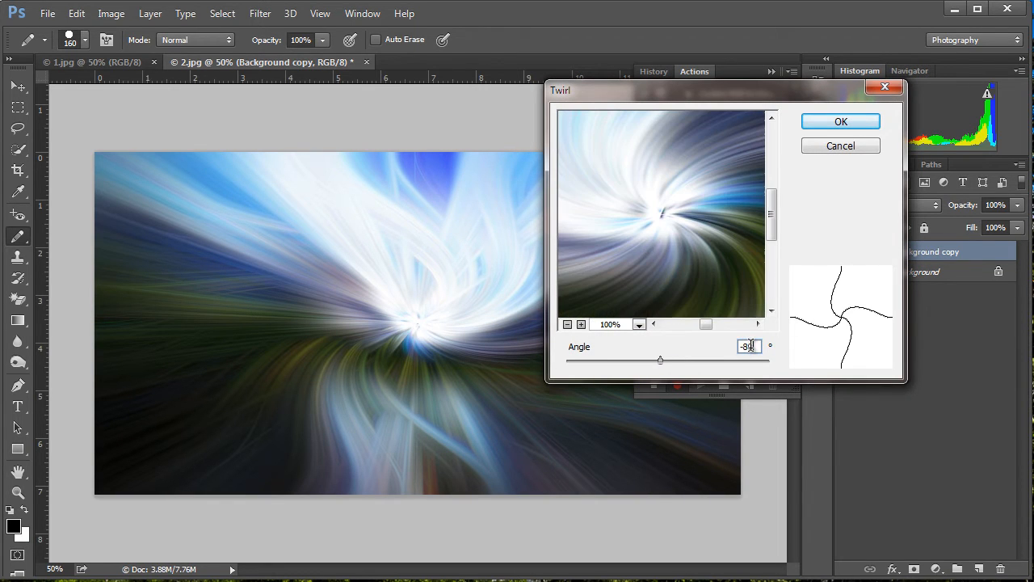
left_click(831, 125)
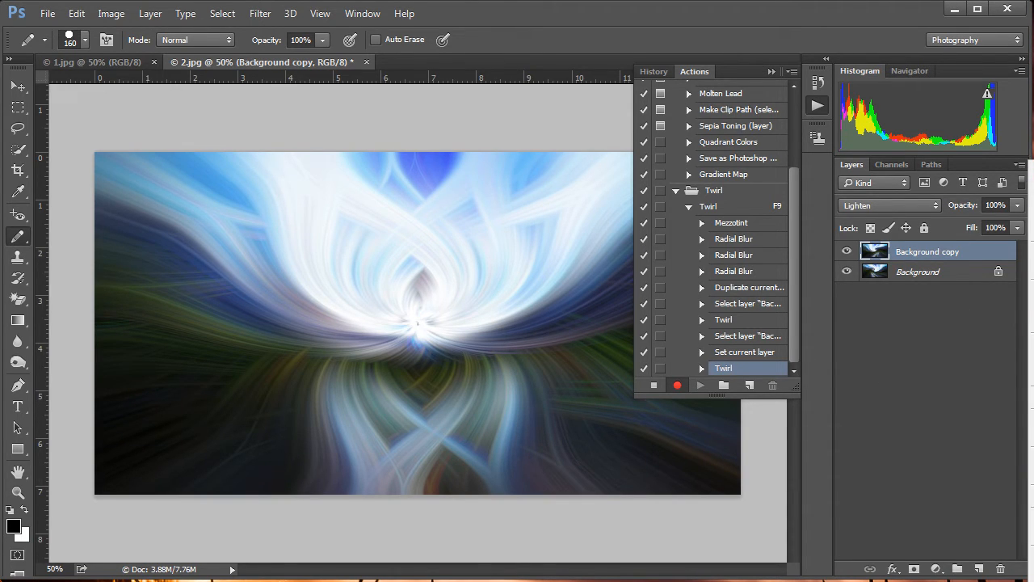
Merge the Background copy layer into Background, stop recording the Twirl action, and collapse its steps and the Twirl set.
key("ctrl+e")
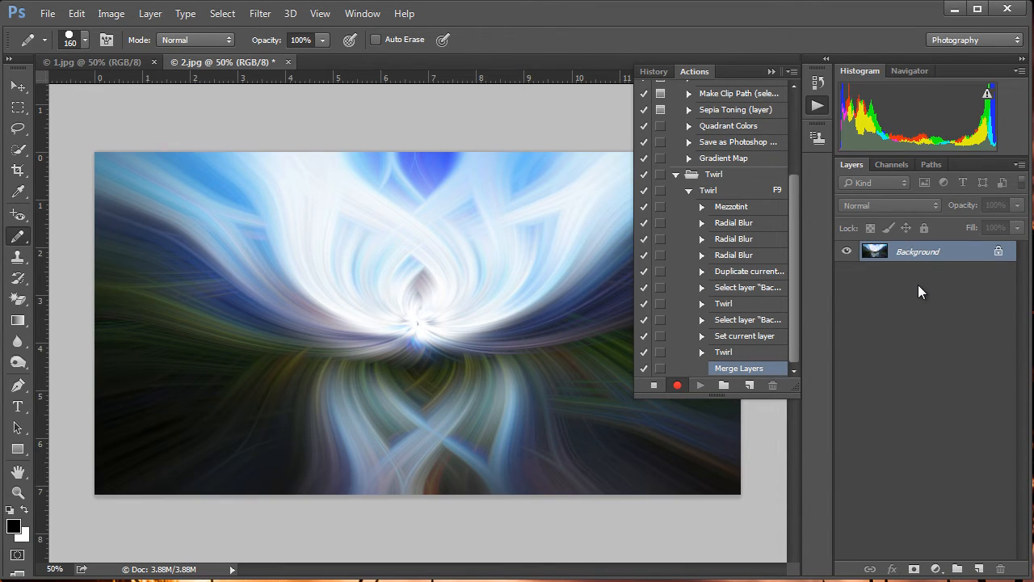
left_click(655, 387)
left_click(689, 191)
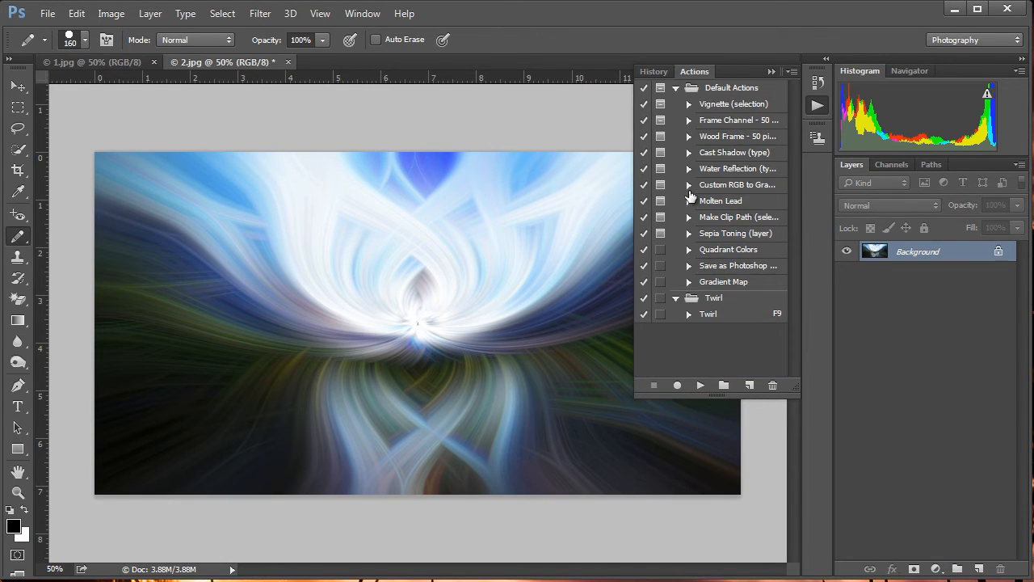
left_click(675, 298)
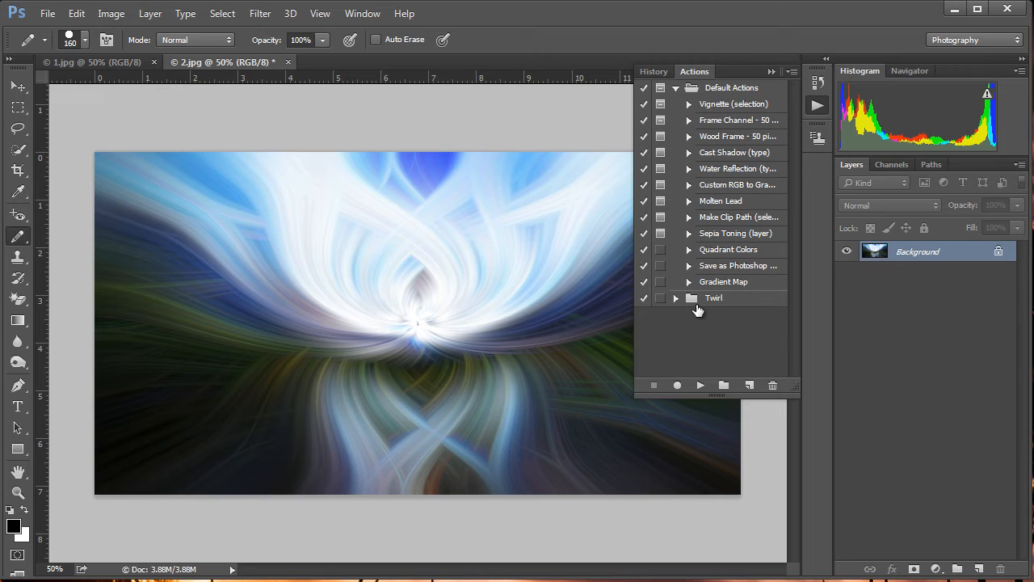
Play the recorded Twirl action from the Twirl set on the sunset photo 1.jpg.
left_click(76, 63)
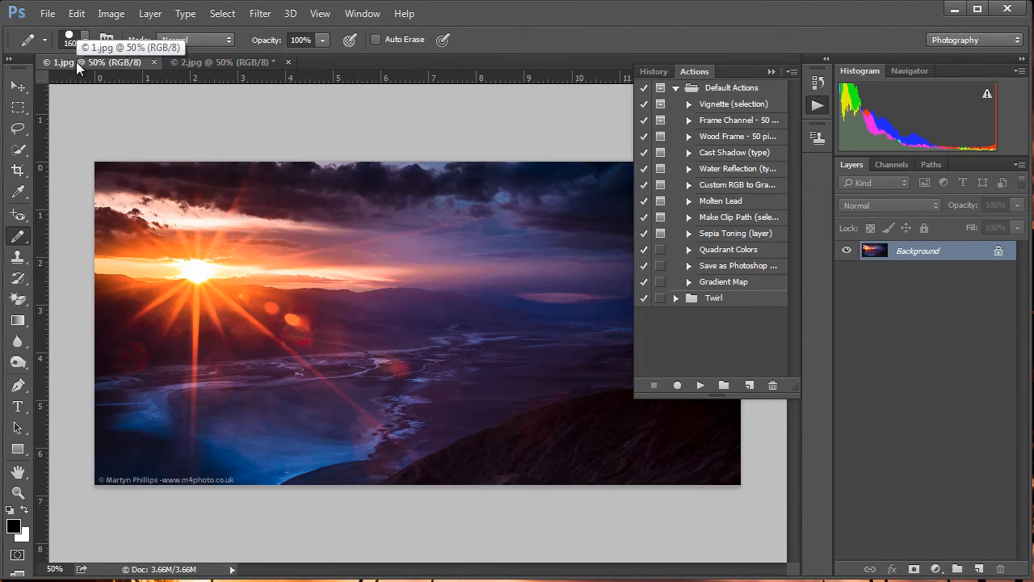
left_click(712, 299)
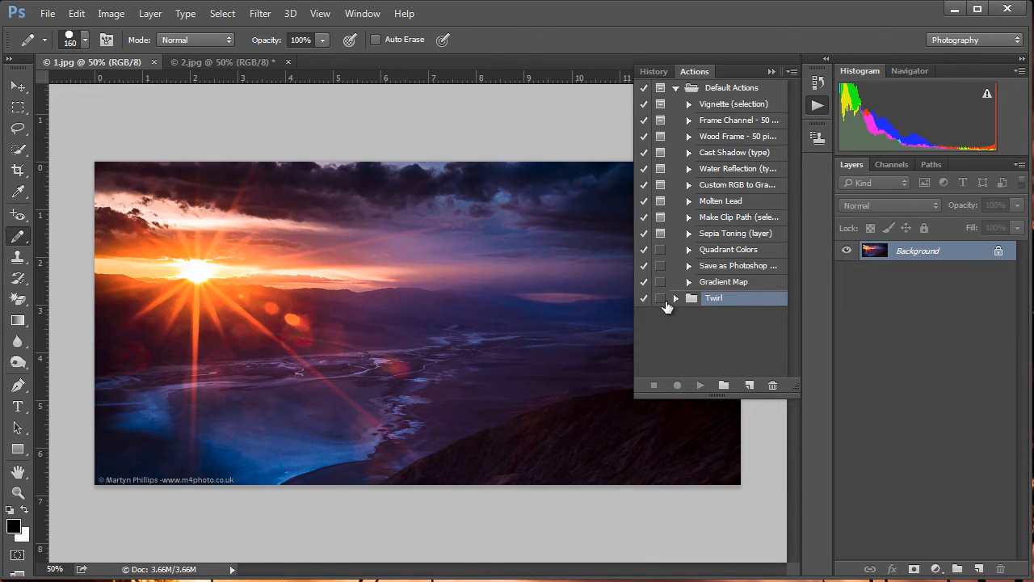
left_click(676, 298)
left_click(707, 317)
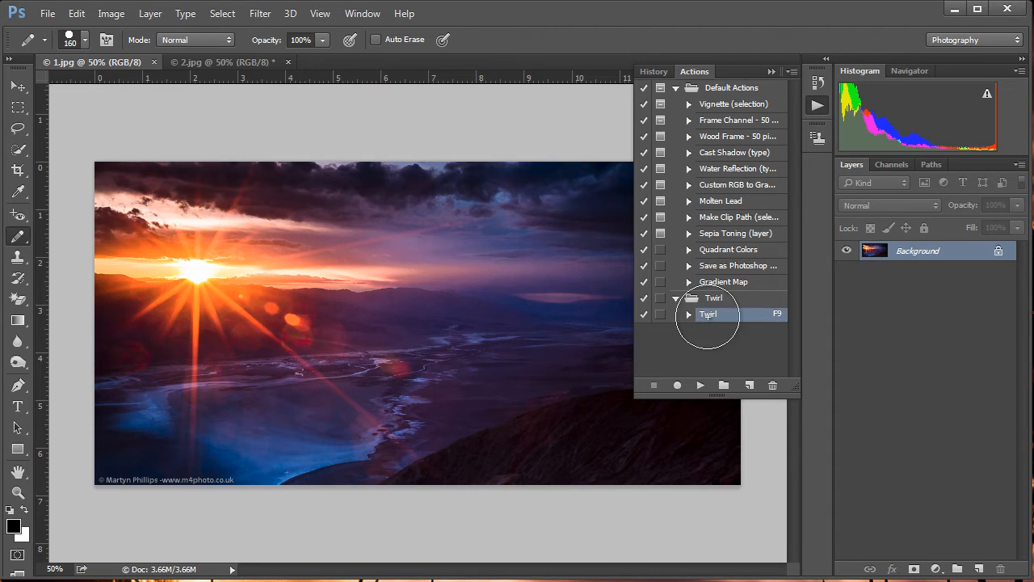
left_click(701, 387)
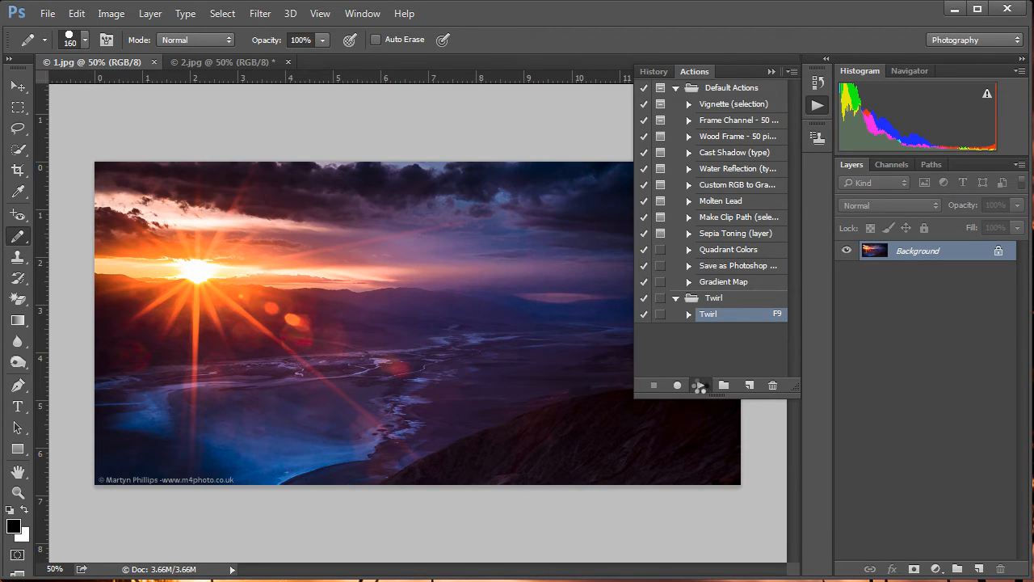